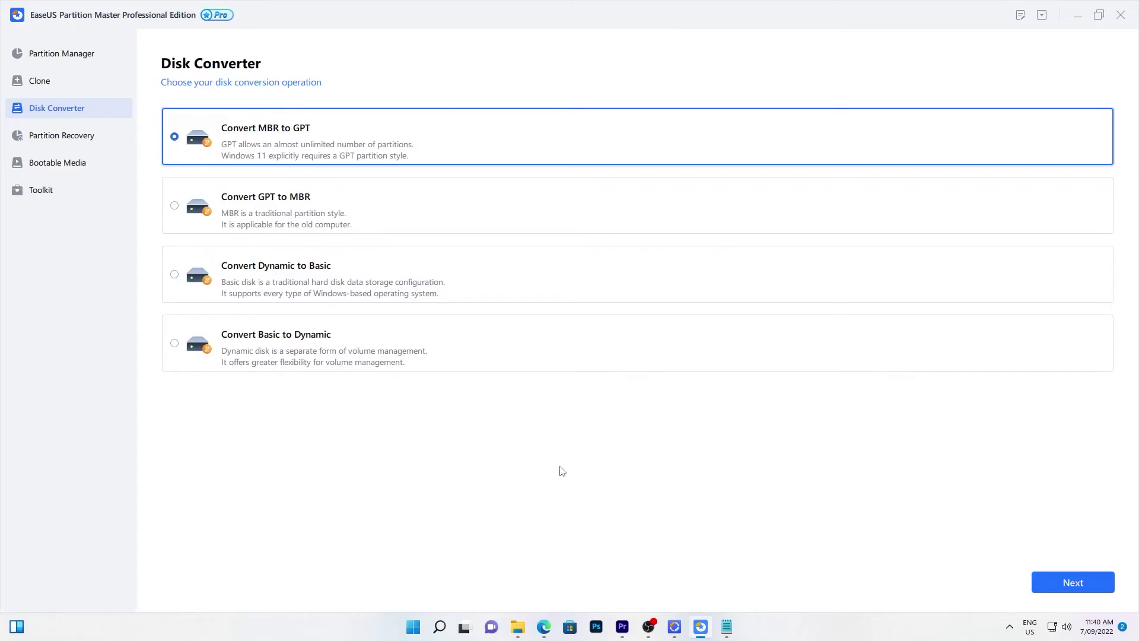
Step: Choose Convert GPT to MBR in Disk Converter and select Disk 2 as the disk to convert
left_click(176, 205)
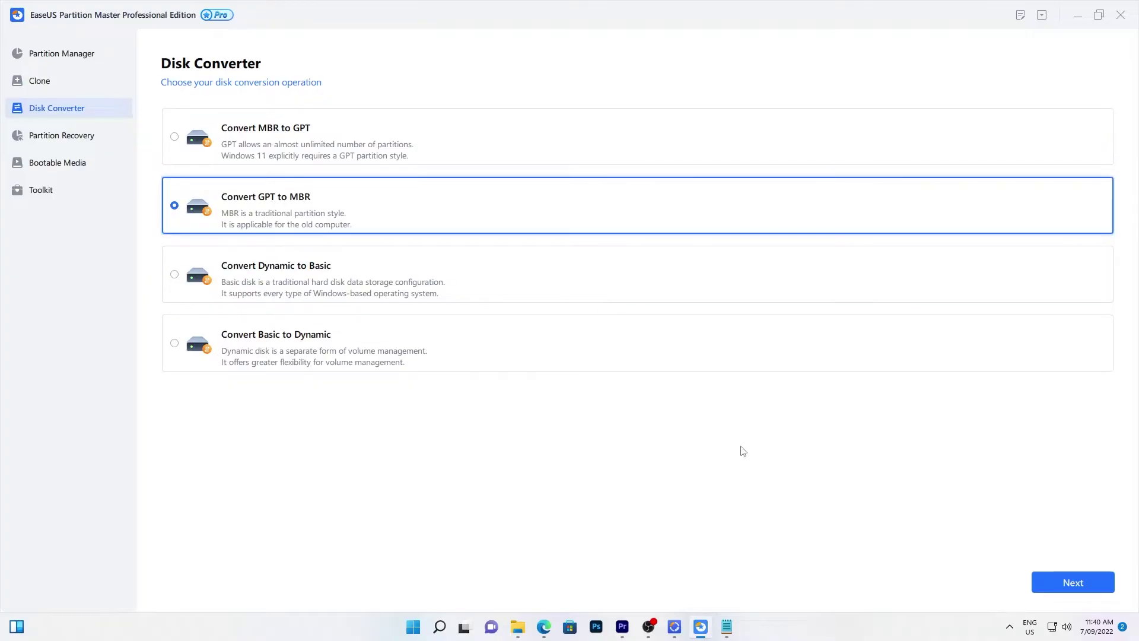
left_click(1059, 585)
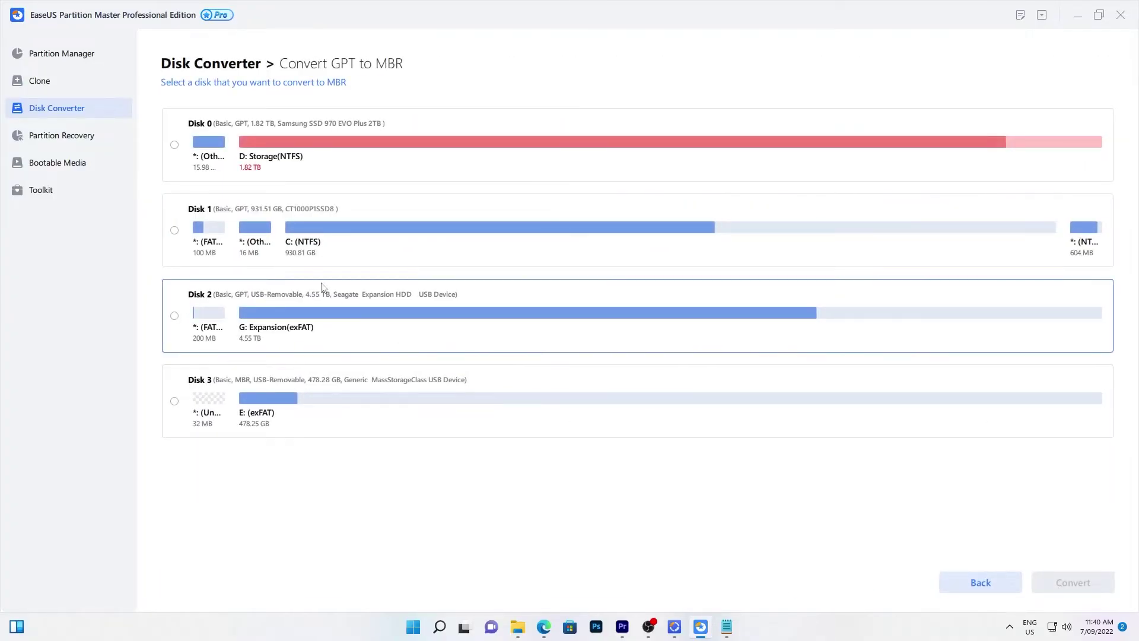
left_click(174, 315)
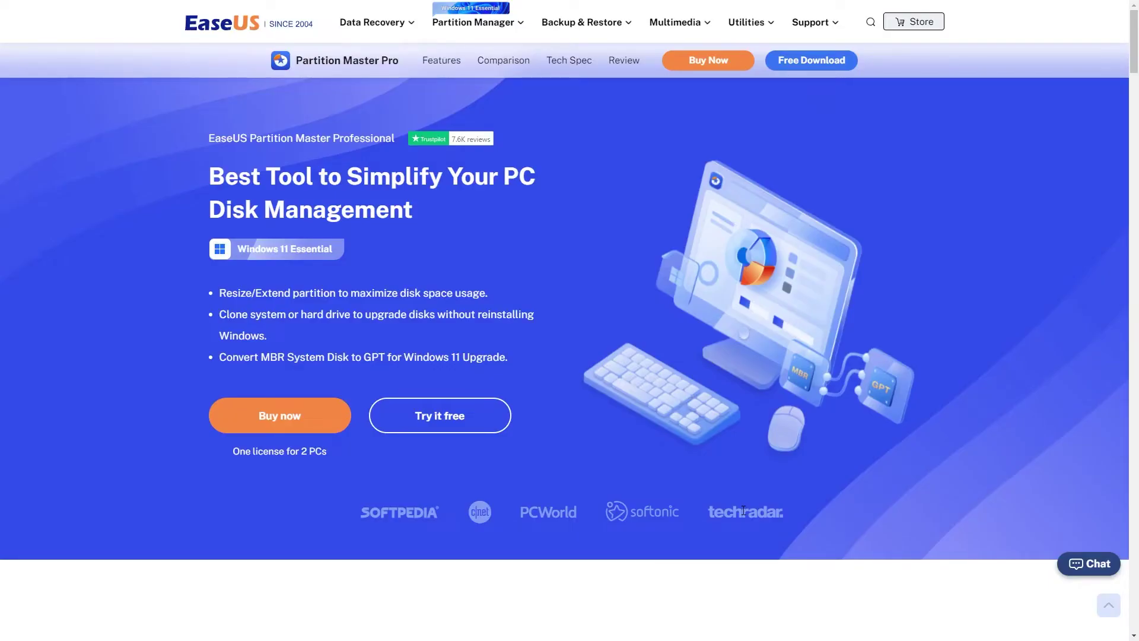
Step: Start the free trial, launch Partition Master from the Suite, and maximize its window
left_click(428, 412)
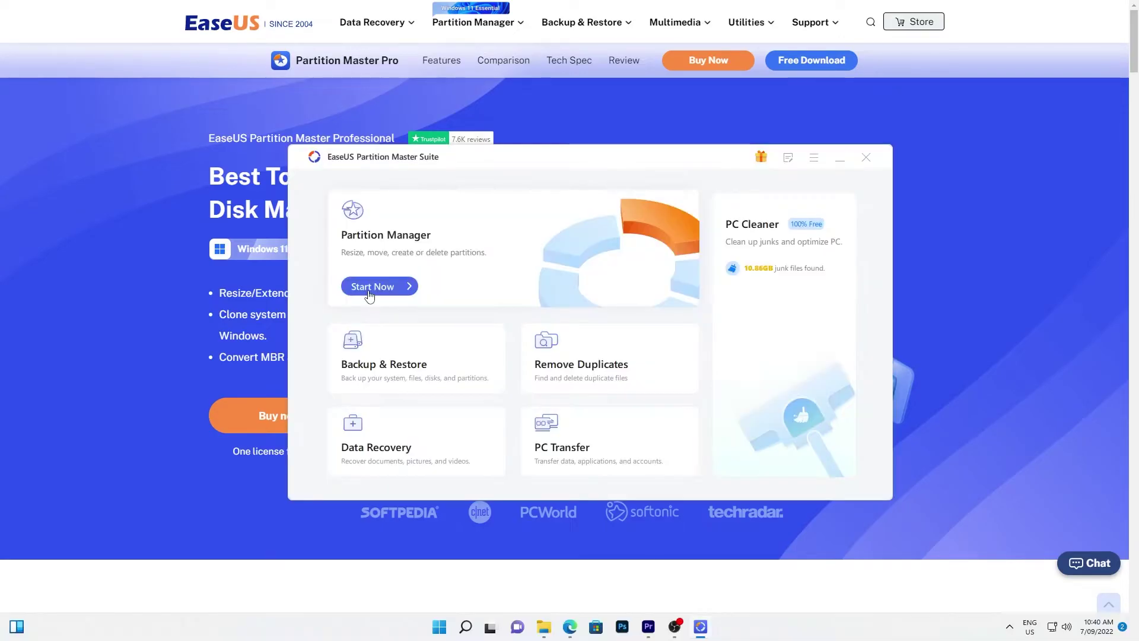
left_click(368, 290)
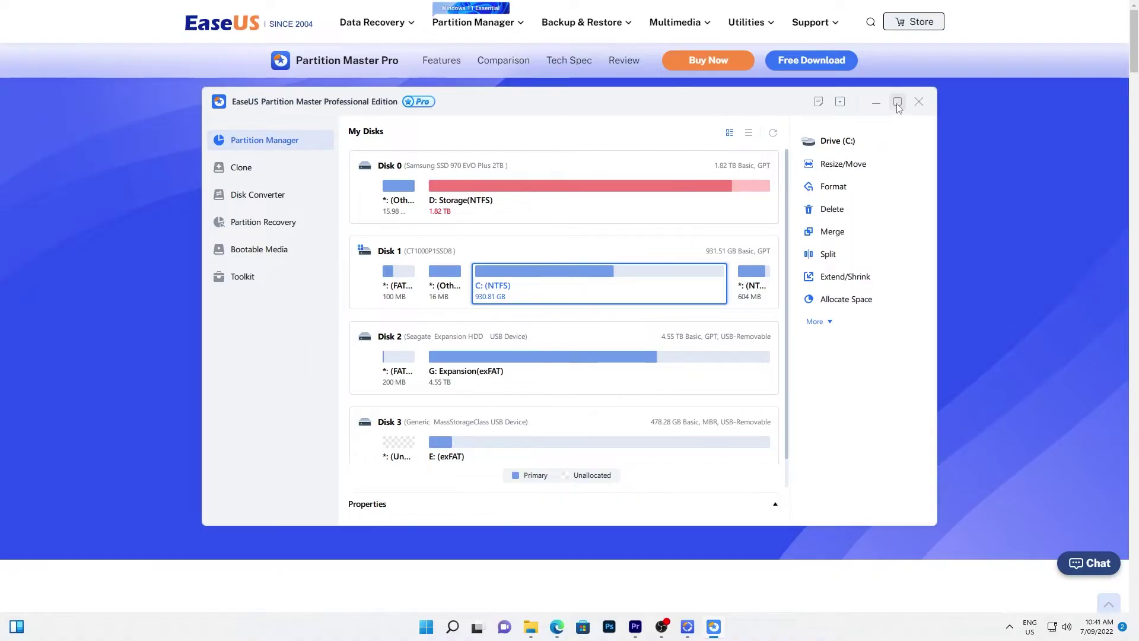
left_click(898, 103)
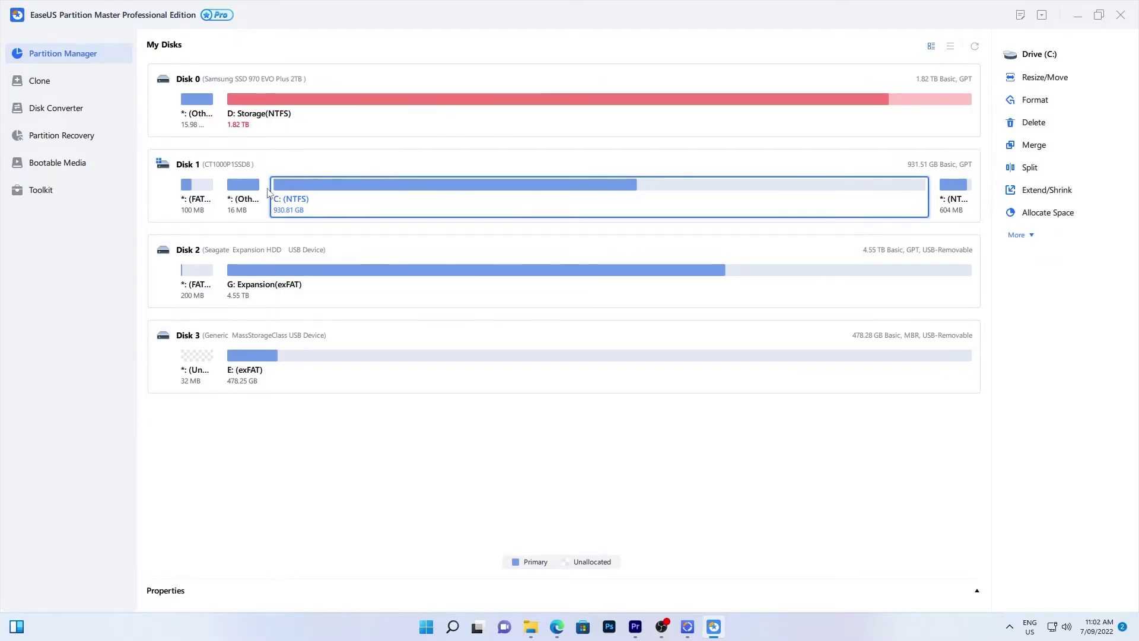
left_click(51, 85)
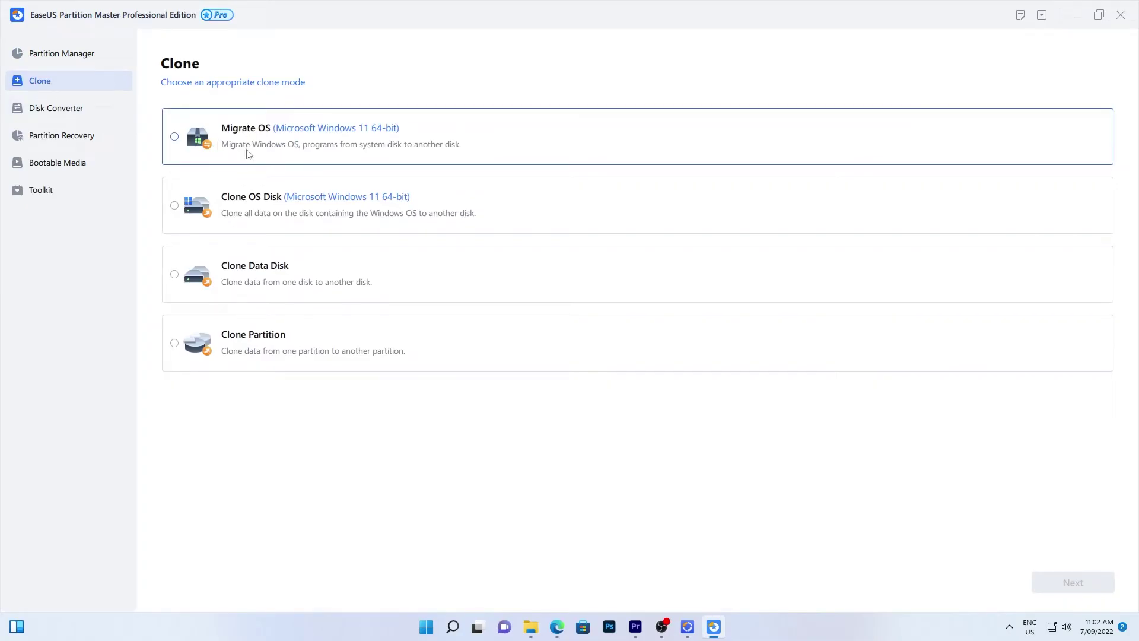
Step: Choose the Migrate OS clone mode and continue to destination disk selection
left_click(174, 138)
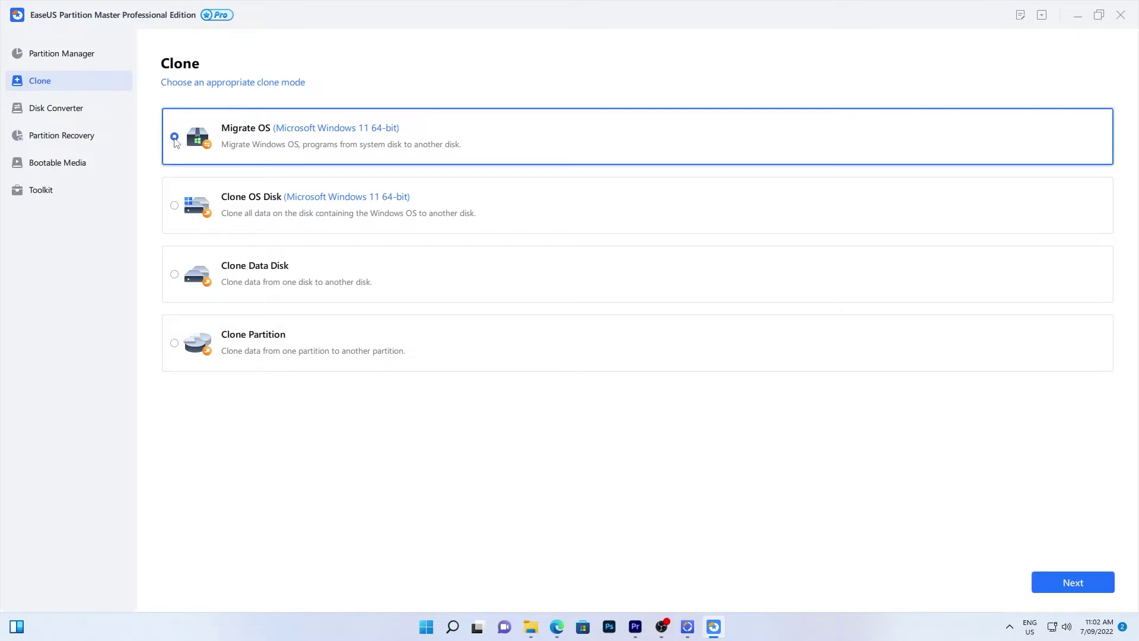
left_click(1086, 584)
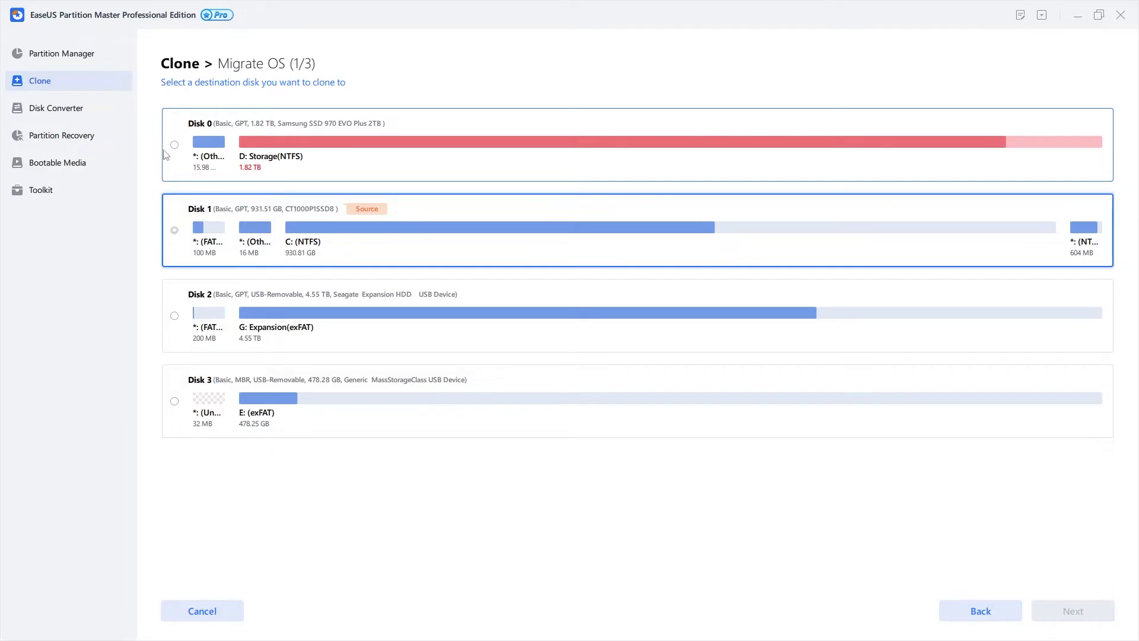
Step: Return to Partition Manager, then open and dismiss the D: Storage partition's Advanced menu
left_click(57, 54)
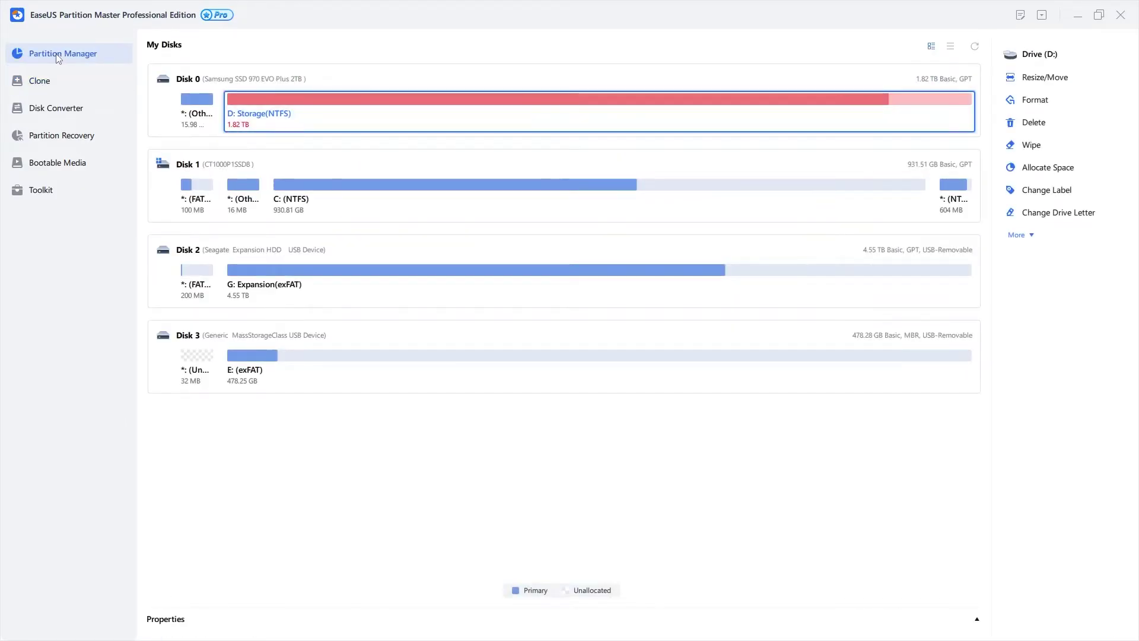
right_click(364, 116)
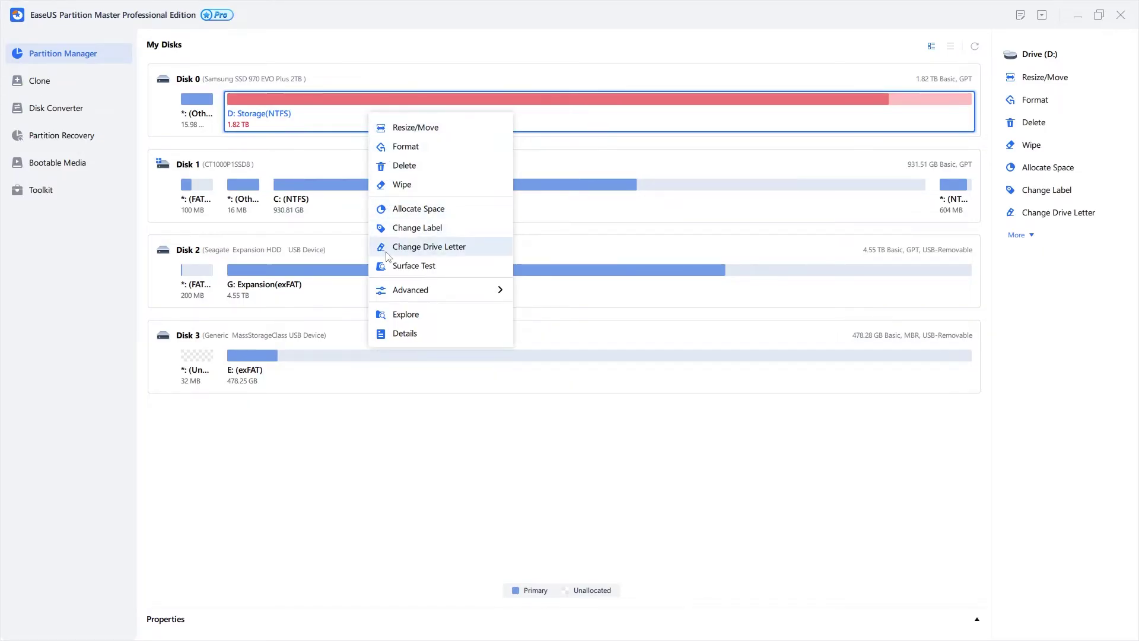
mouse_move(410, 292)
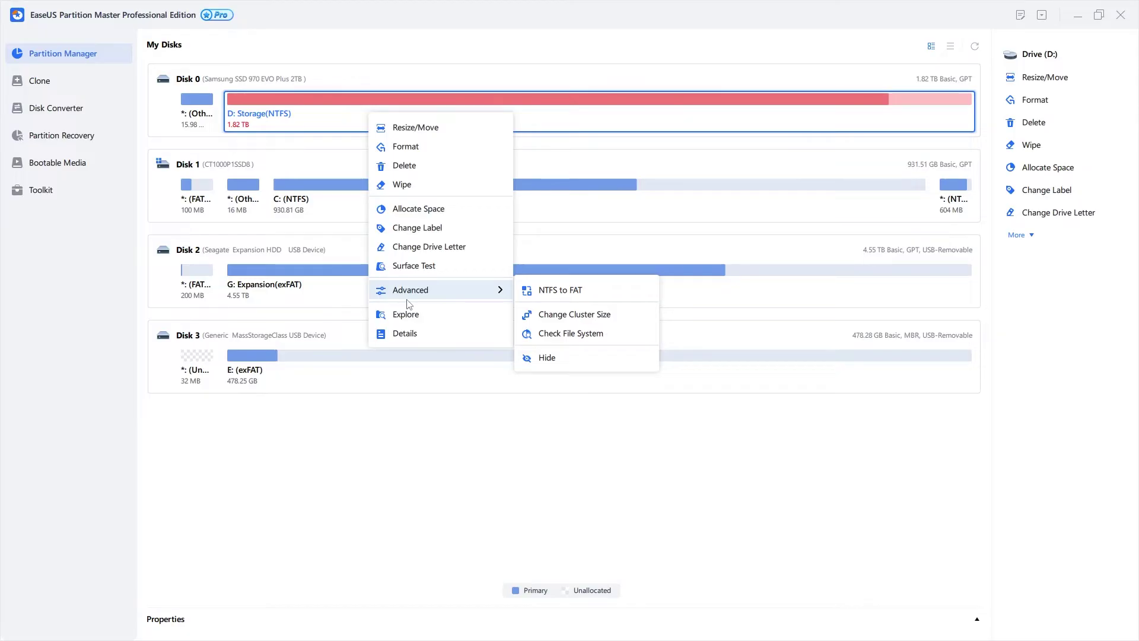
left_click(441, 468)
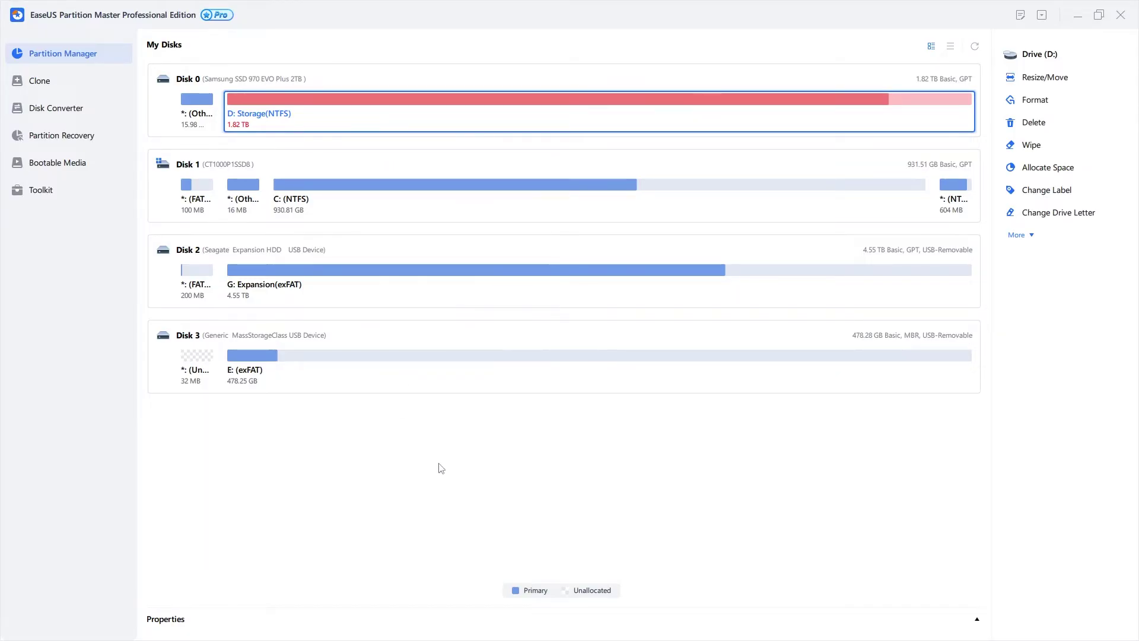
left_click(952, 47)
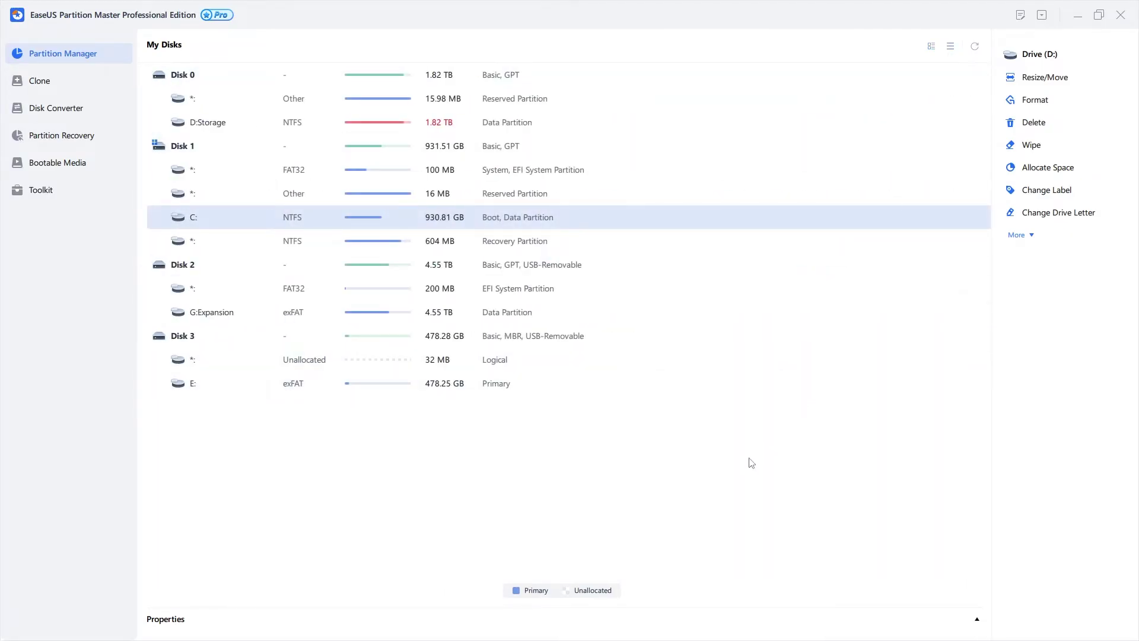
left_click(932, 48)
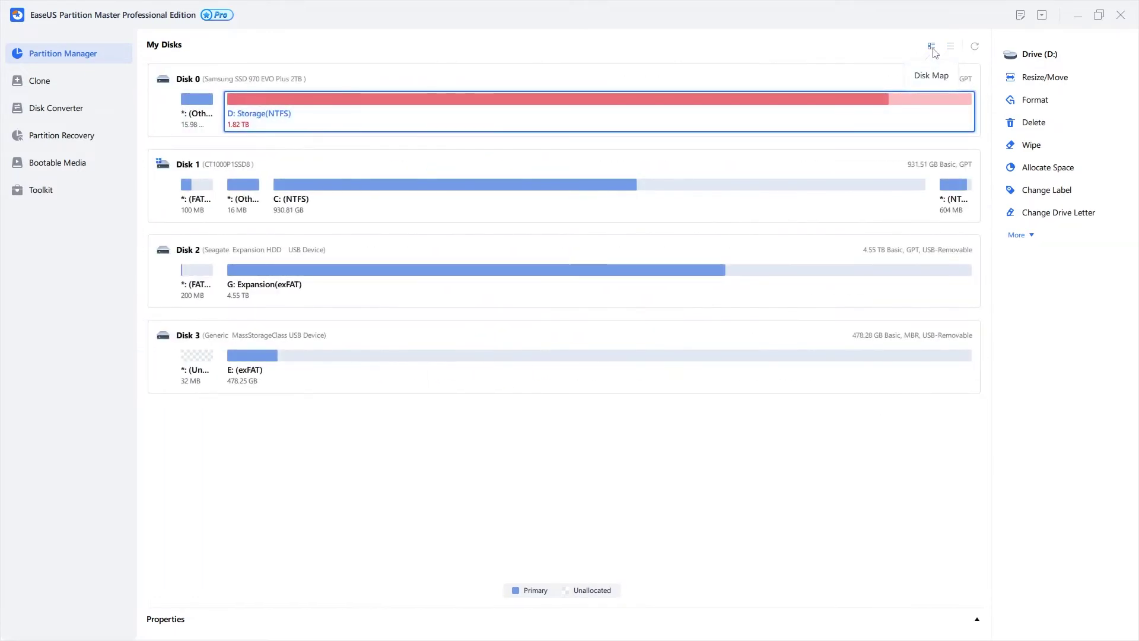
left_click(976, 48)
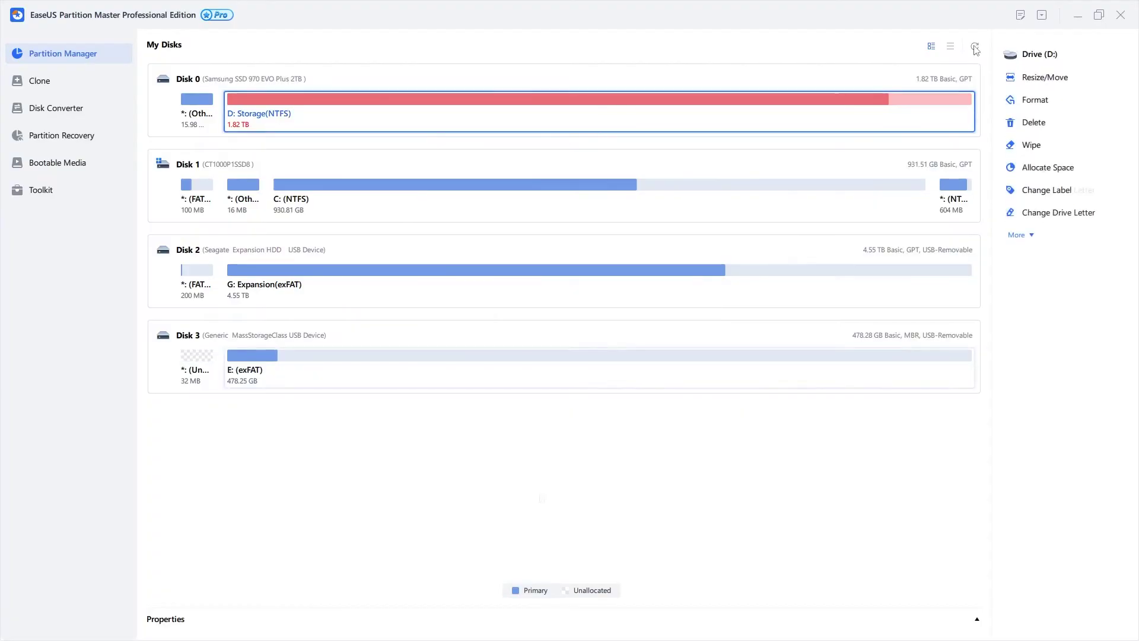
right_click(561, 369)
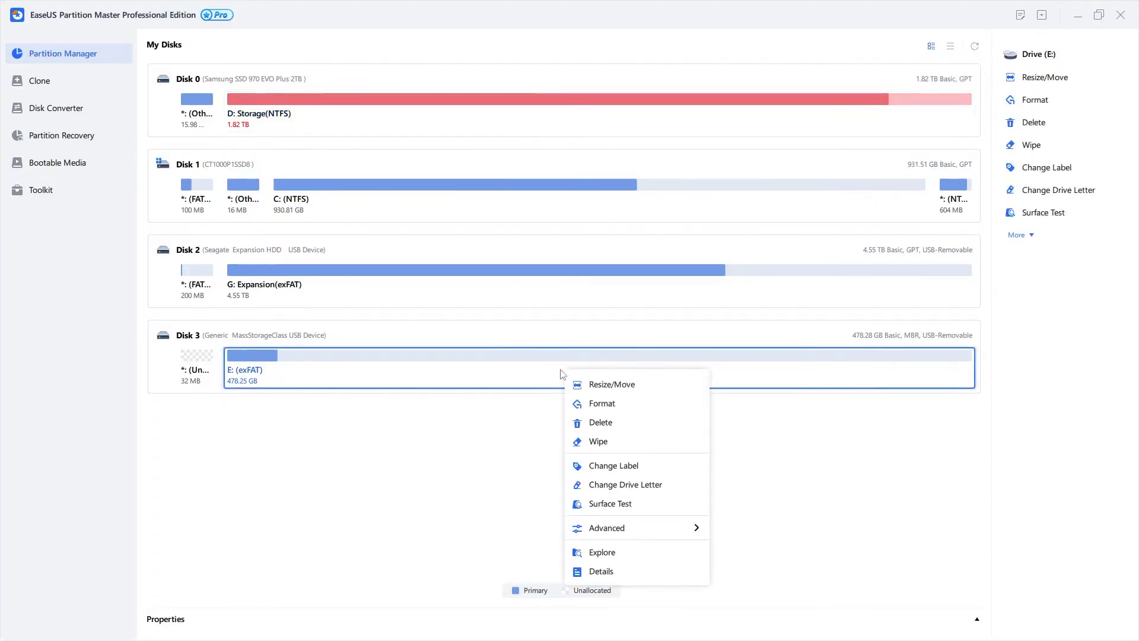
Step: Change partition E:'s drive letter to K:
left_click(648, 485)
left_click(526, 305)
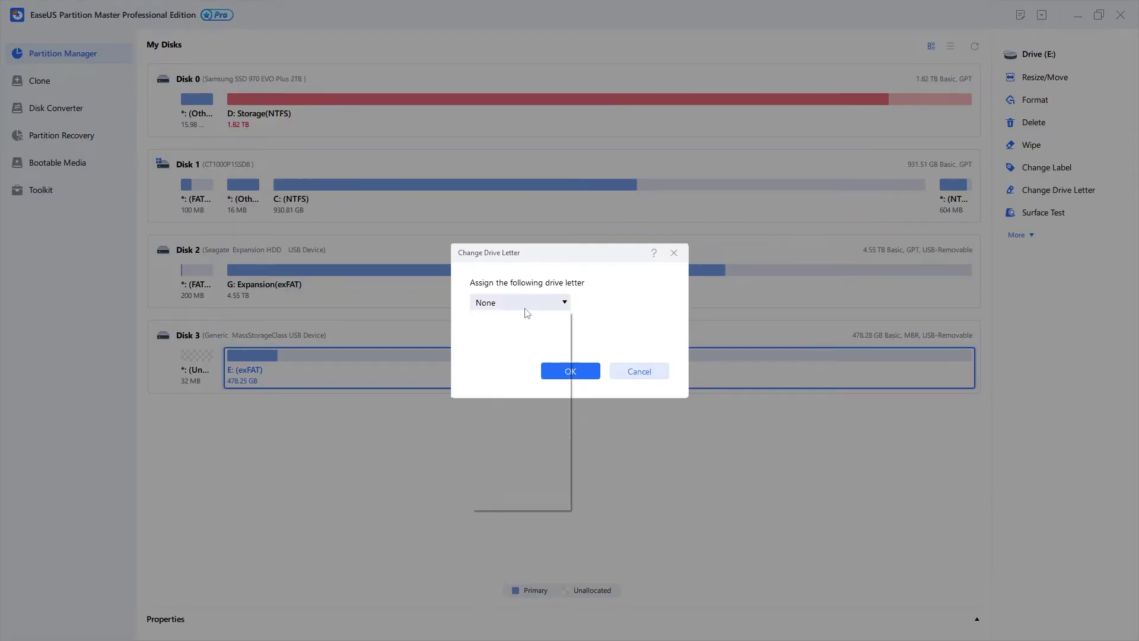
left_click(524, 399)
left_click(565, 372)
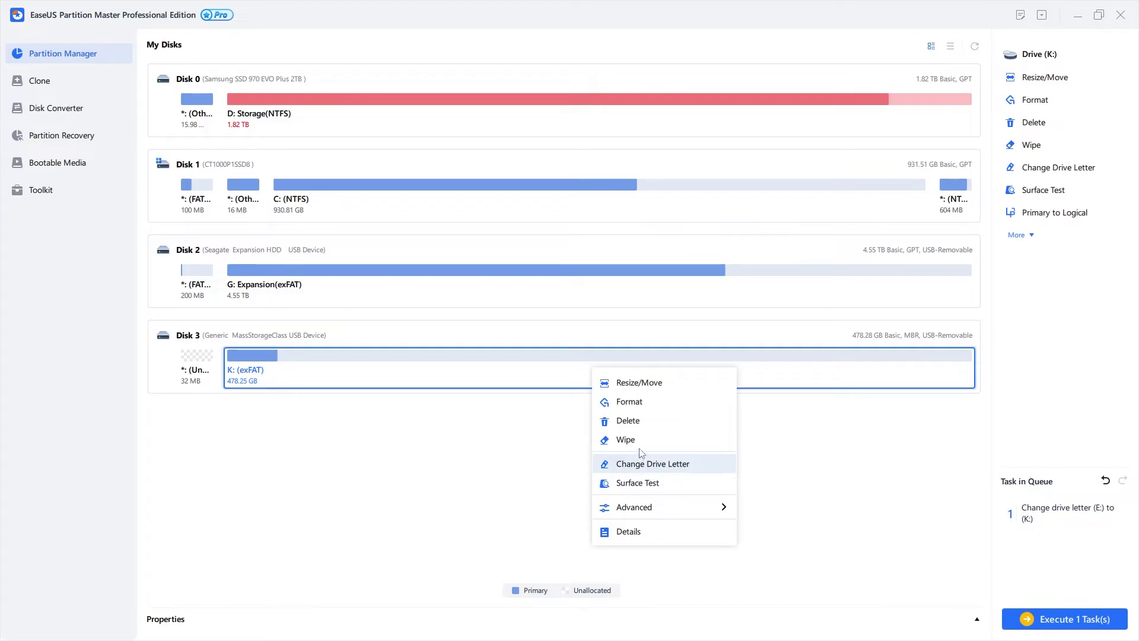
Step: Queue a wipe of partition K:, then undo and redo it in the task queue
left_click(635, 440)
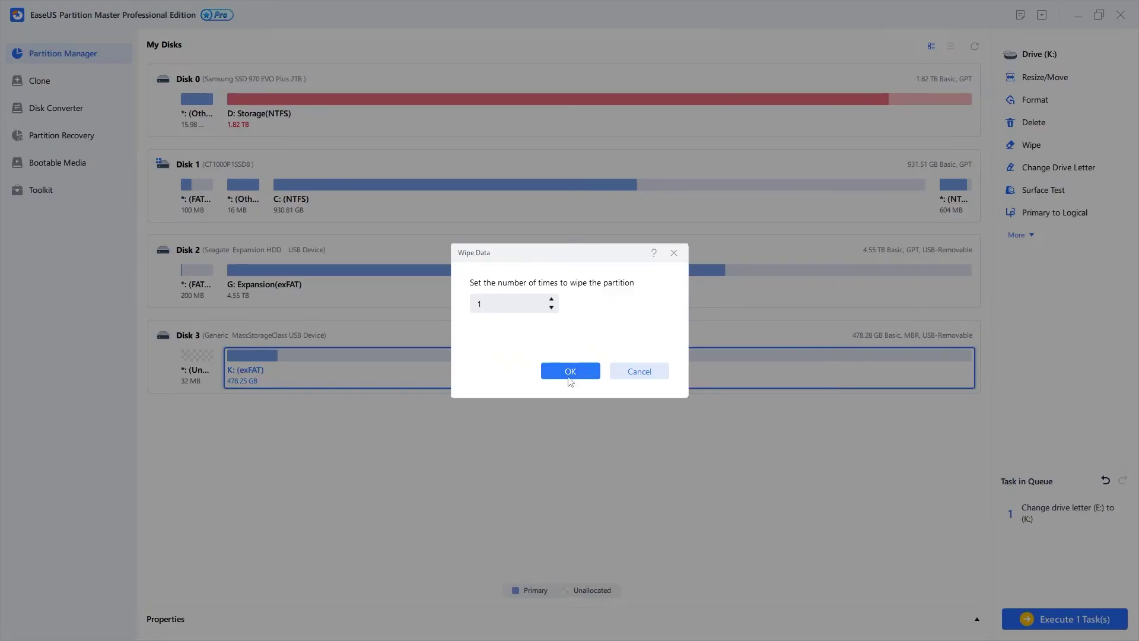
left_click(571, 372)
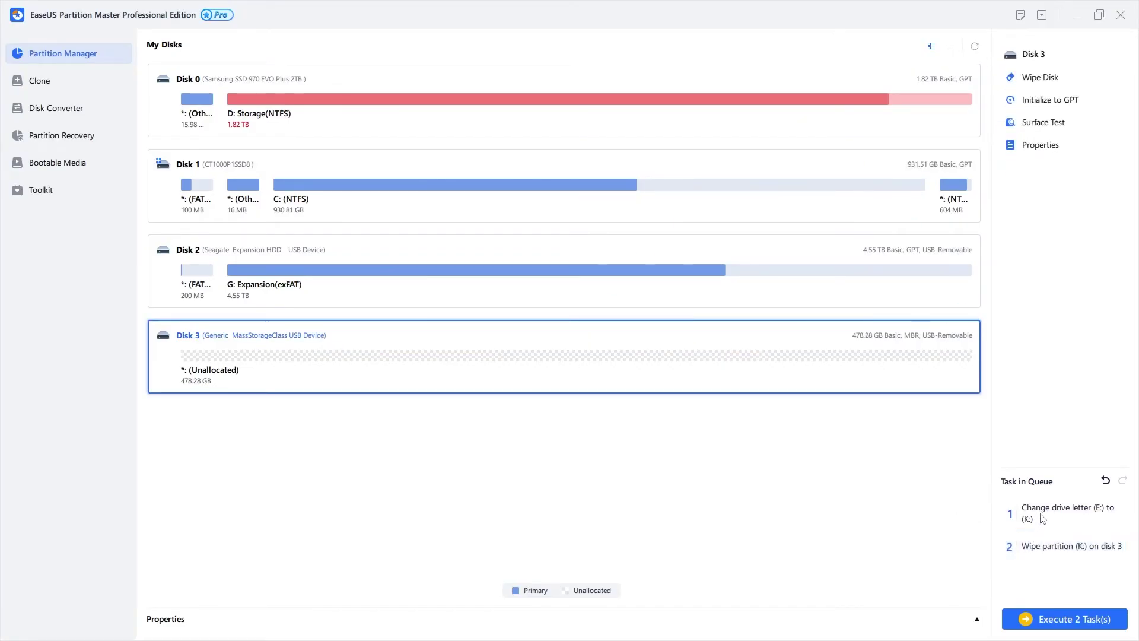
left_click(1106, 480)
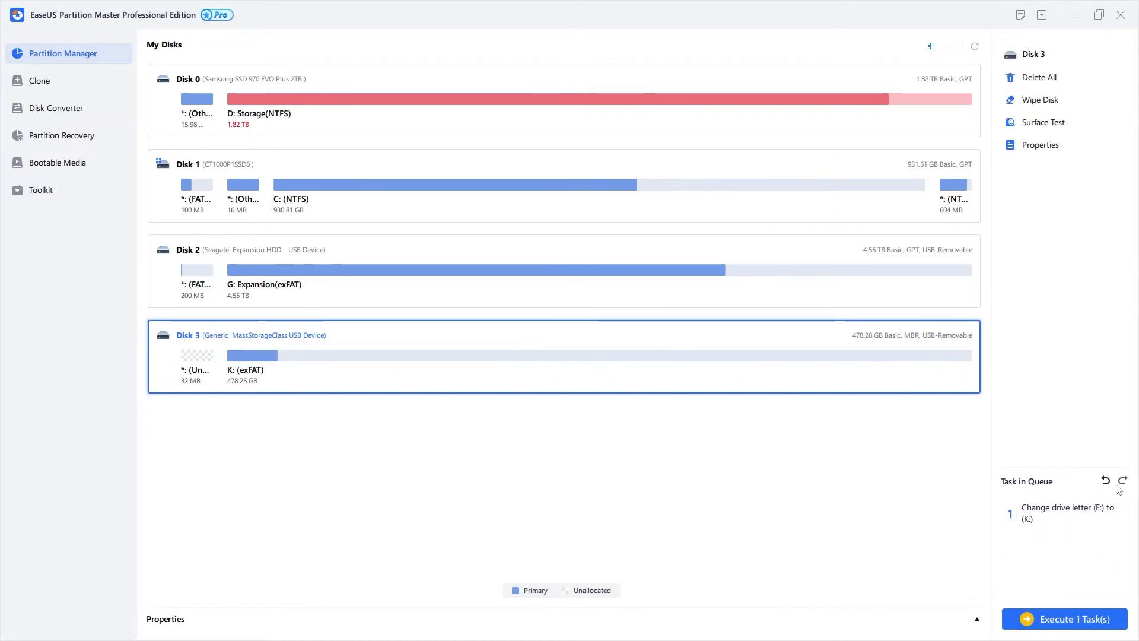
left_click(1123, 482)
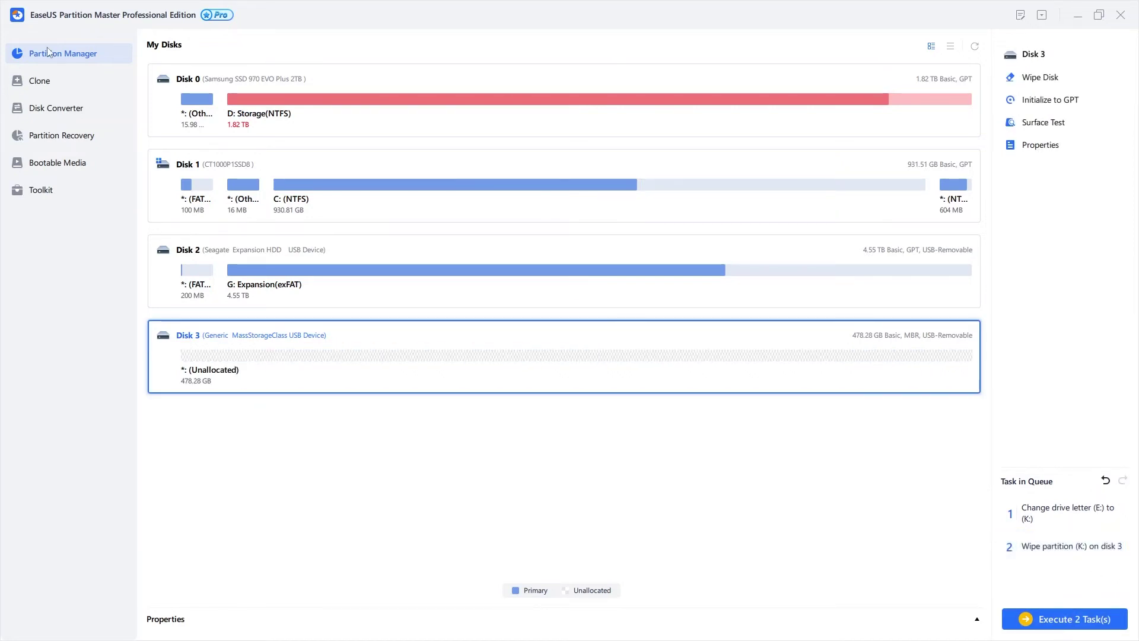
Step: Start a Migrate OS clone to Disk 0, decline deleting its partitions, and cancel back out
left_click(38, 89)
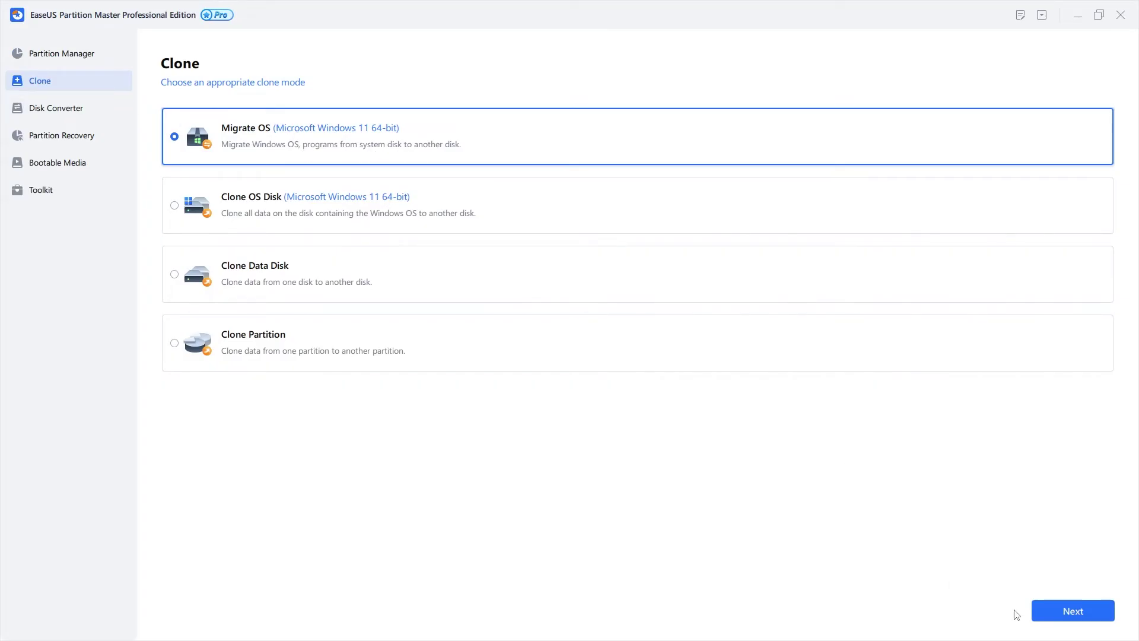
left_click(1063, 612)
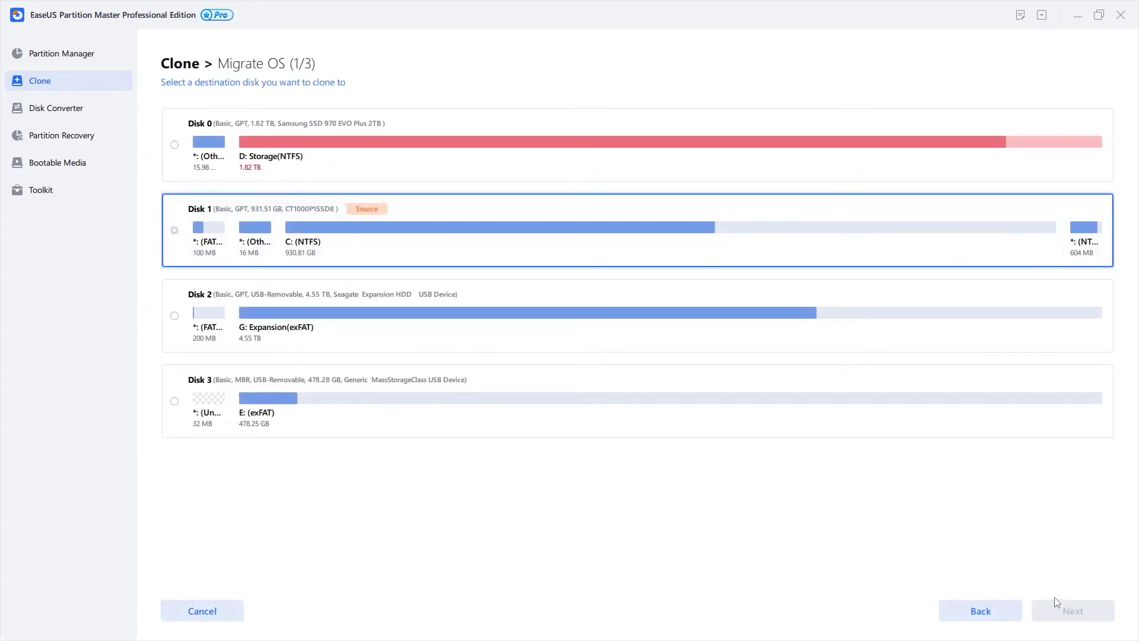
left_click(174, 145)
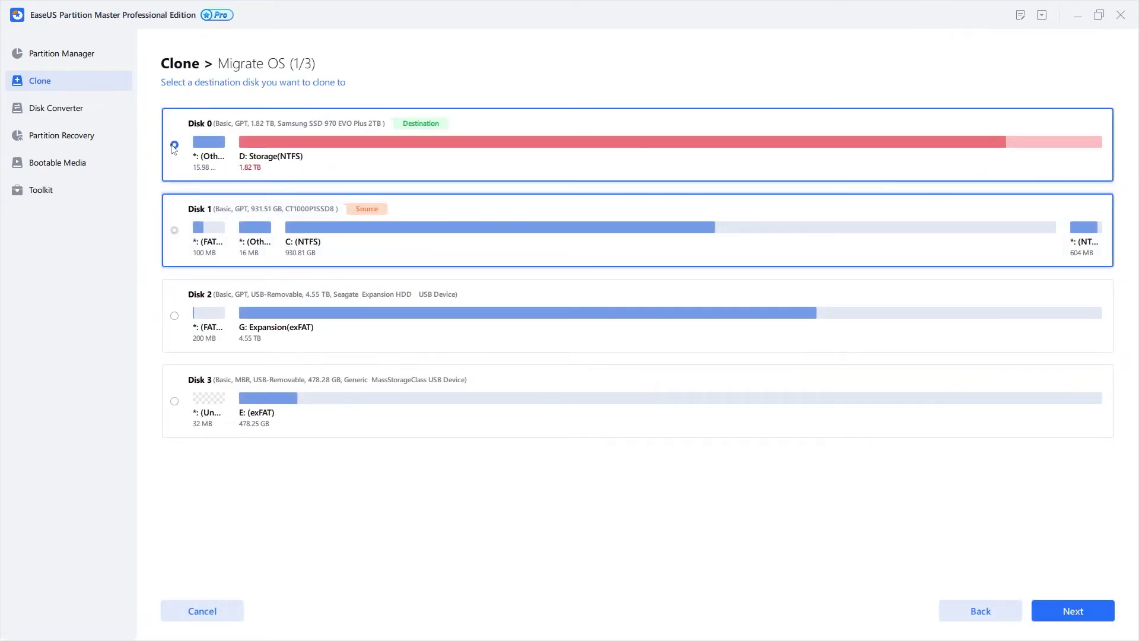
left_click(1098, 608)
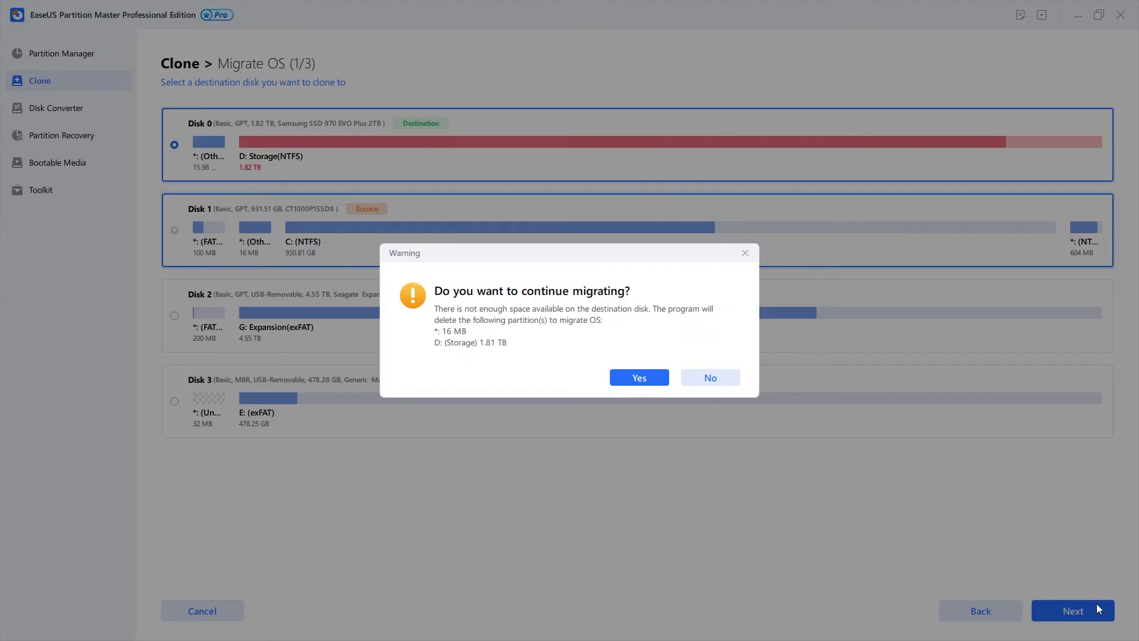
left_click(716, 377)
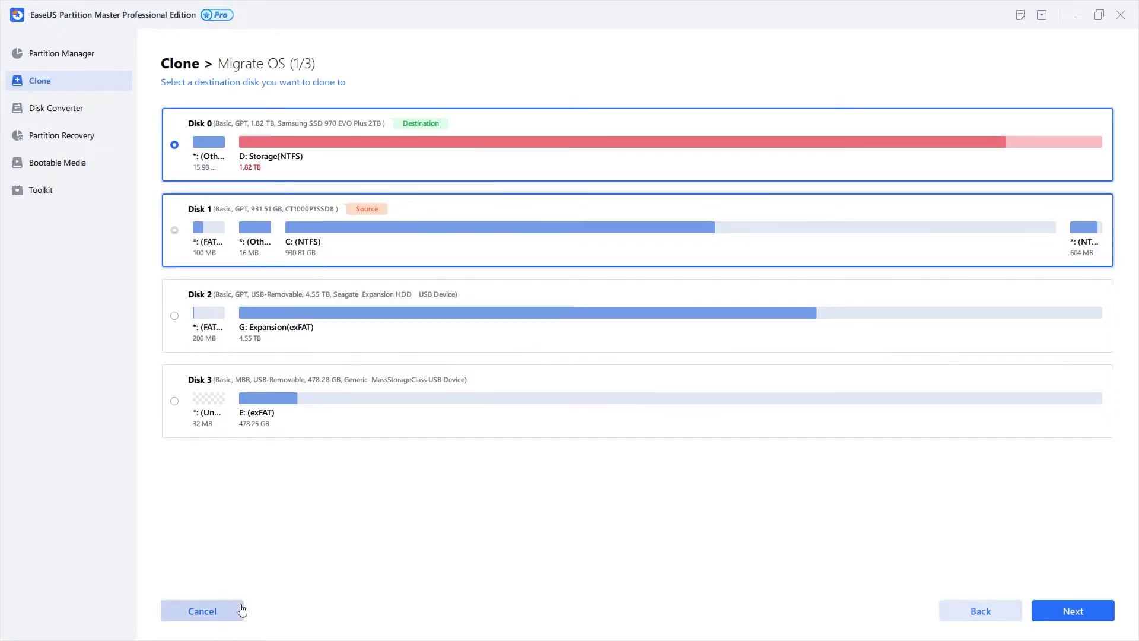
left_click(1003, 612)
left_click(1003, 613)
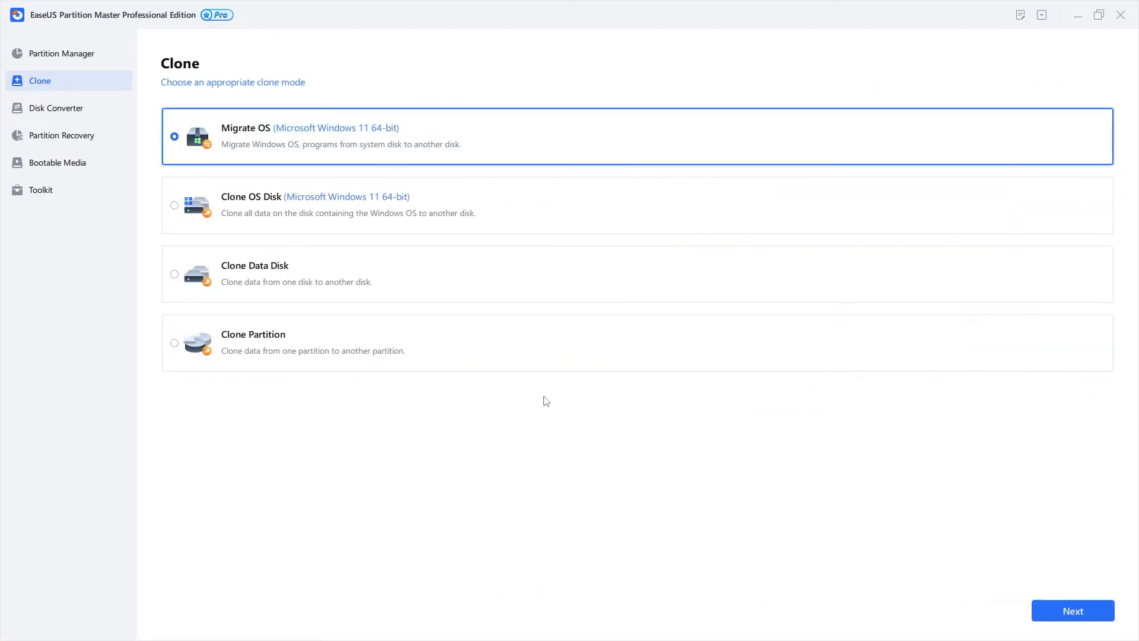
Step: Select Clone OS Disk, Clone Data Disk, then Clone Partition as the clone mode
left_click(525, 230)
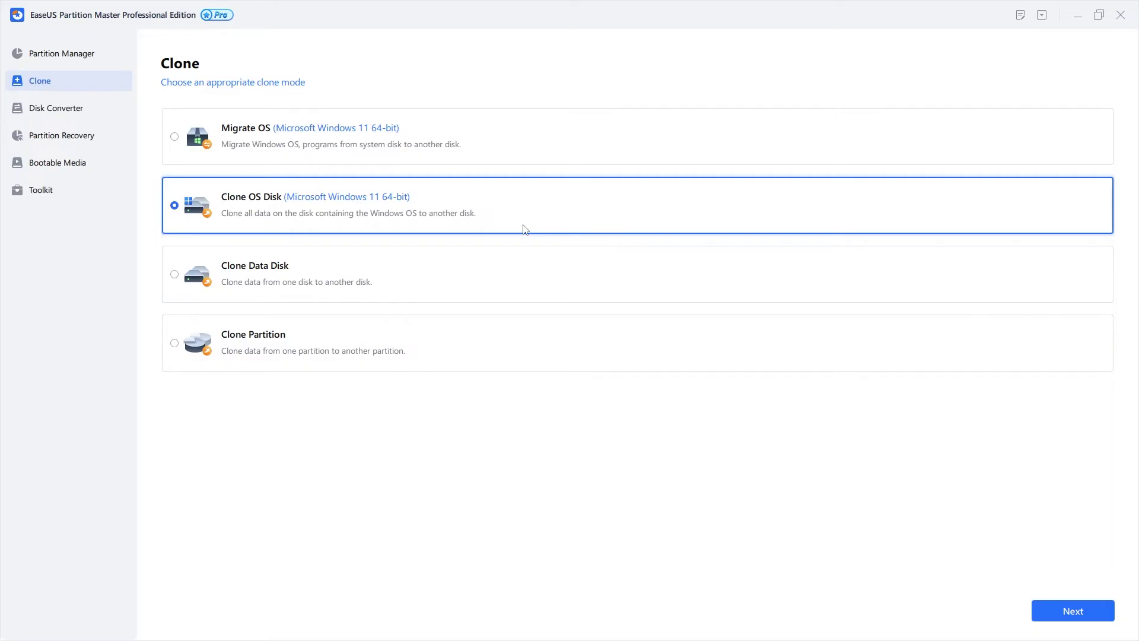
left_click(518, 276)
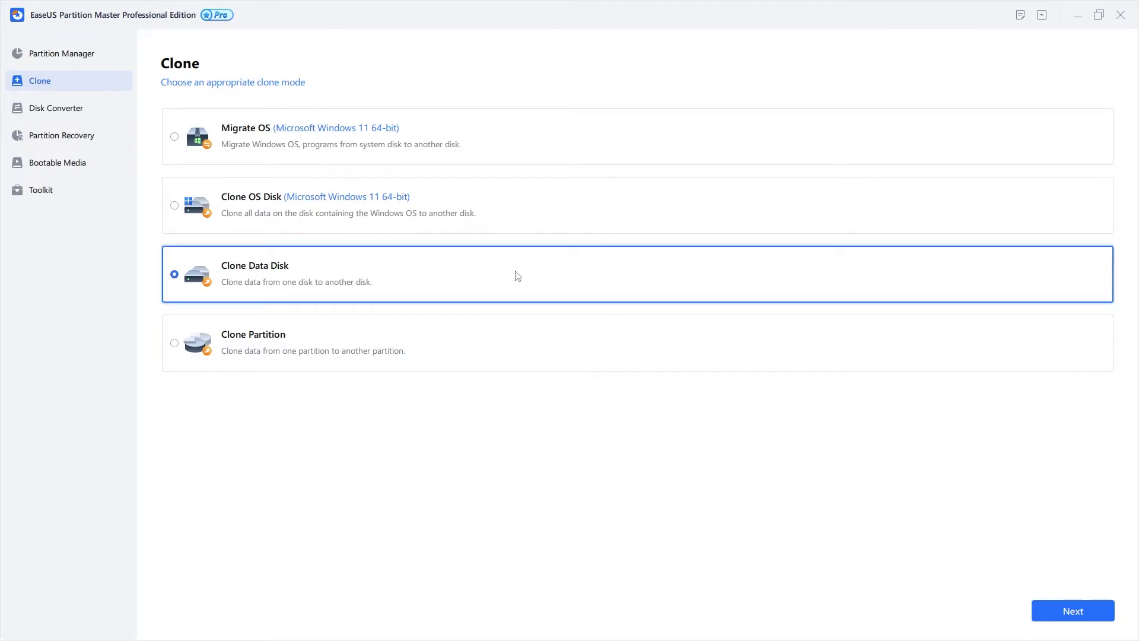
left_click(491, 348)
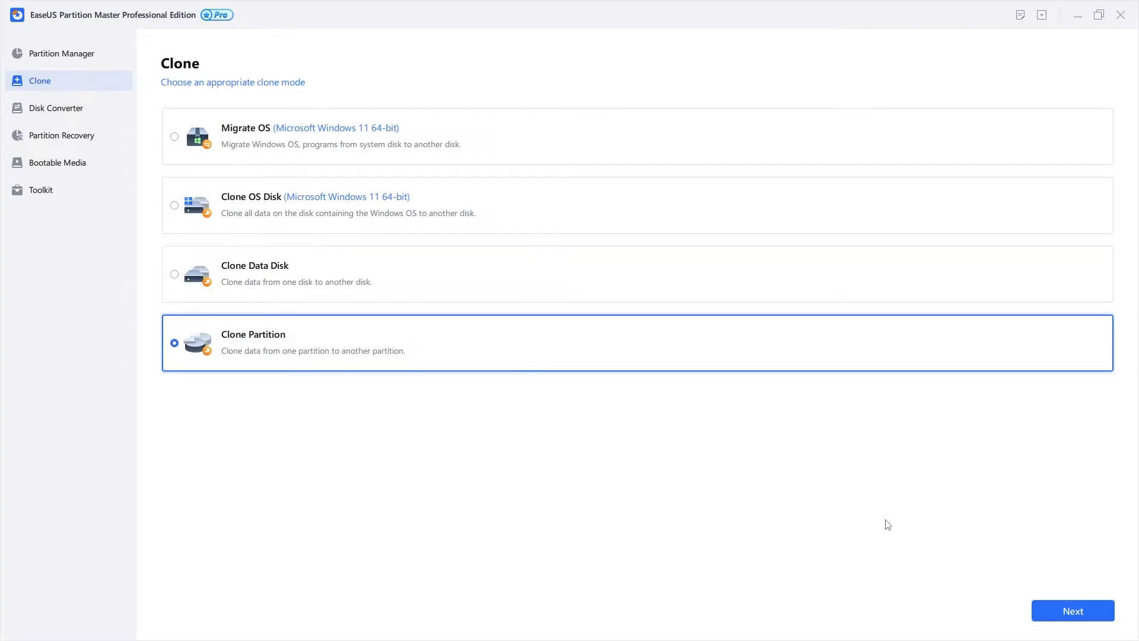
Step: In Disk Converter, select GPT to MBR, Dynamic to Basic, then Basic to Dynamic
left_click(95, 113)
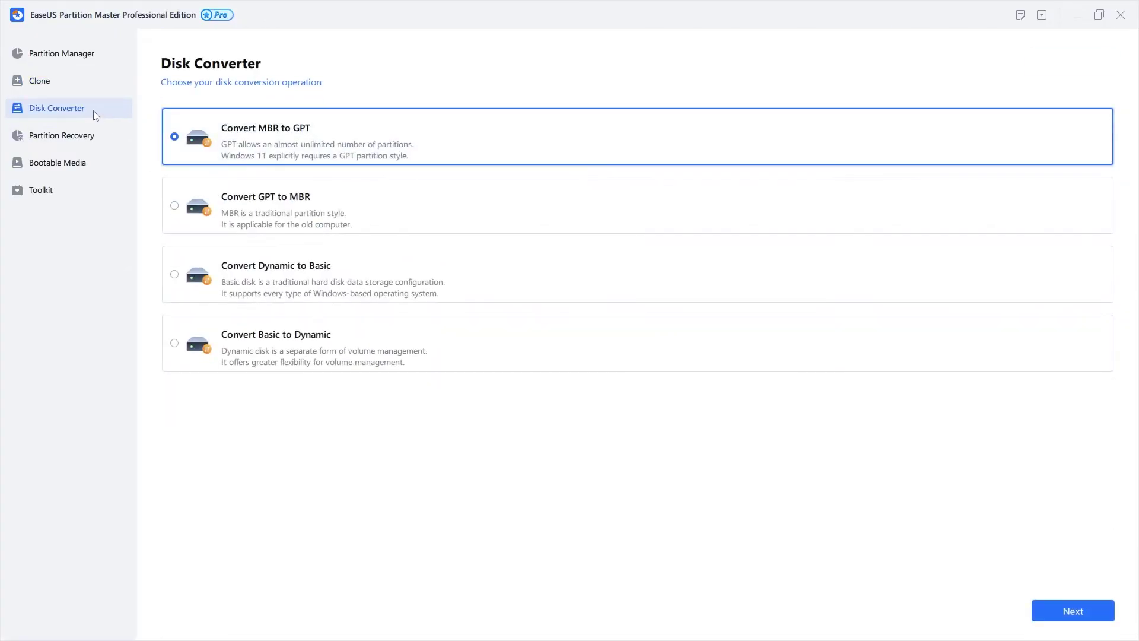
left_click(278, 197)
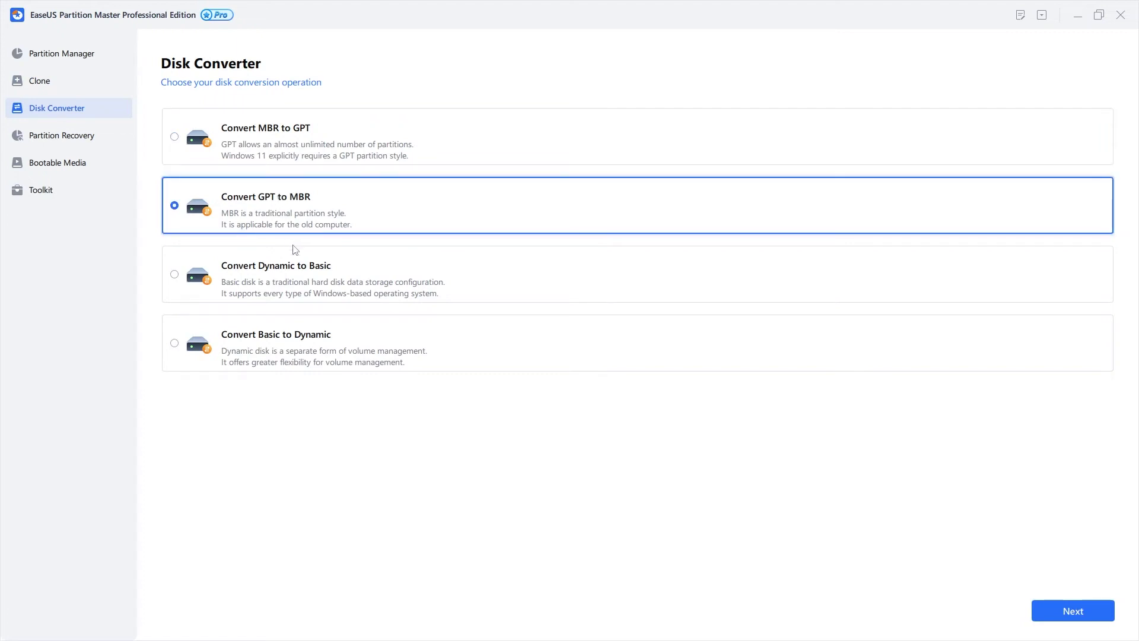
left_click(301, 273)
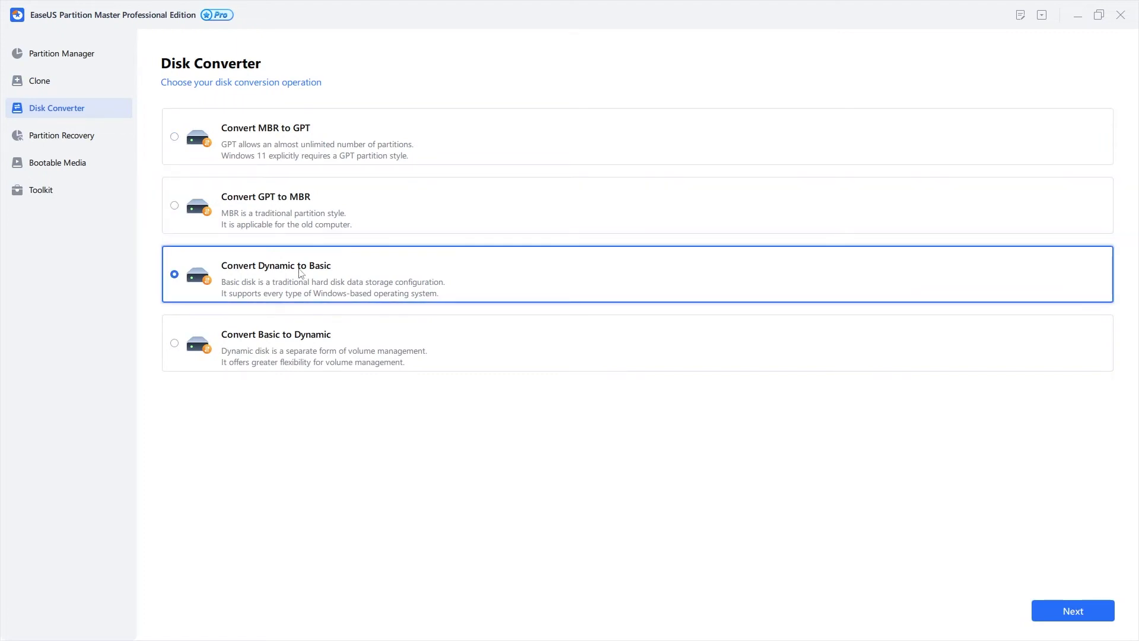
left_click(340, 337)
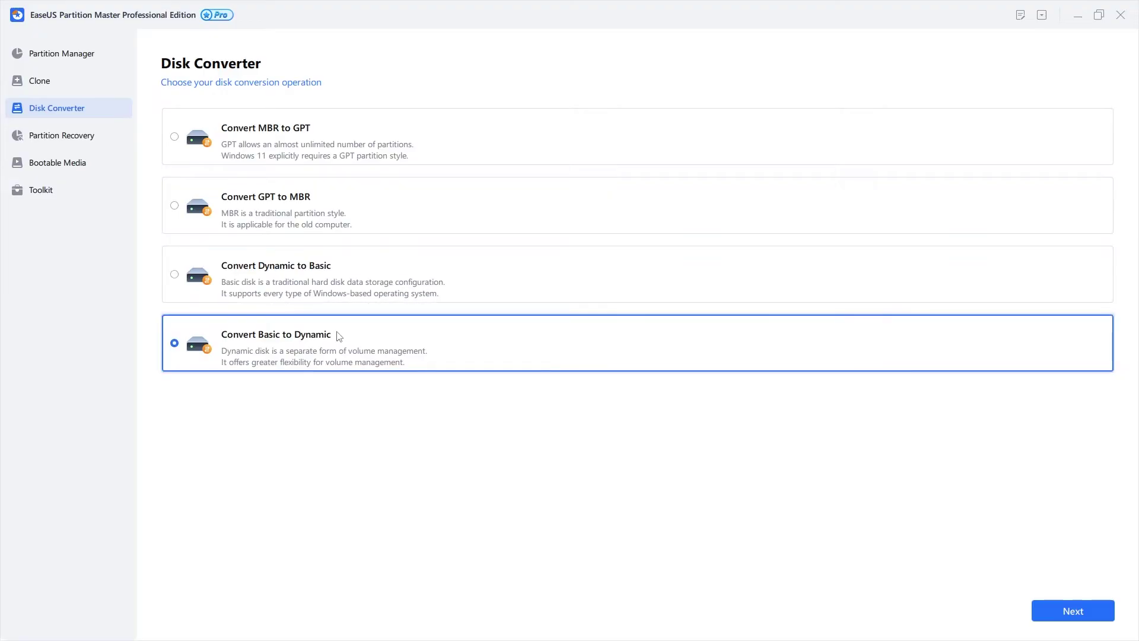
left_click(79, 144)
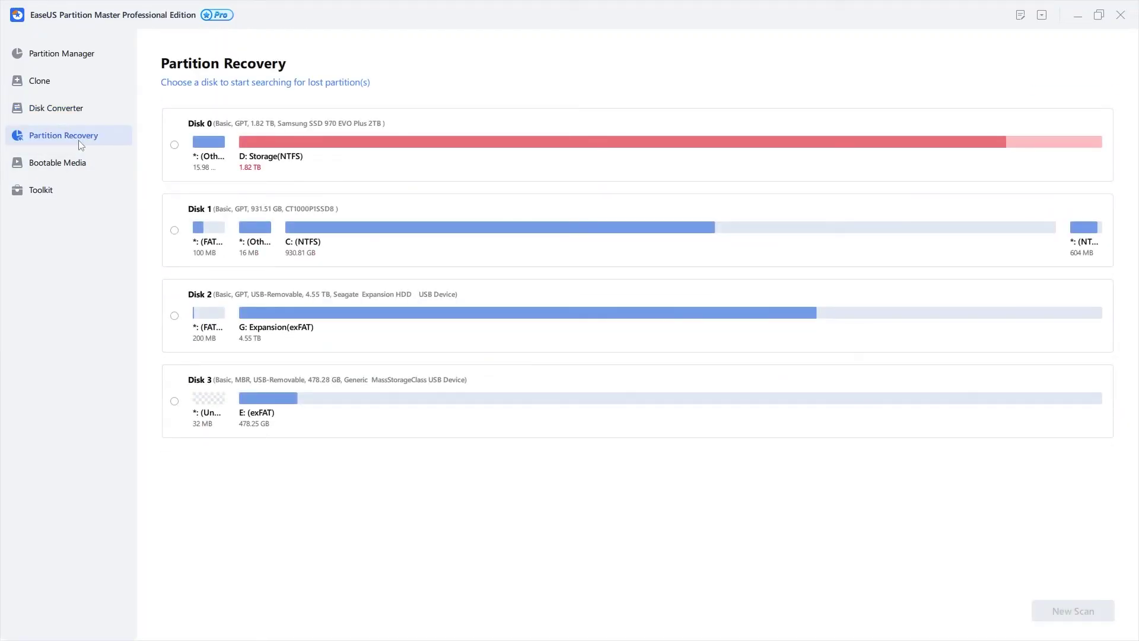
Step: Quick-scan Disk 0 for lost partitions, then close the results listing only its existing partitions
left_click(174, 144)
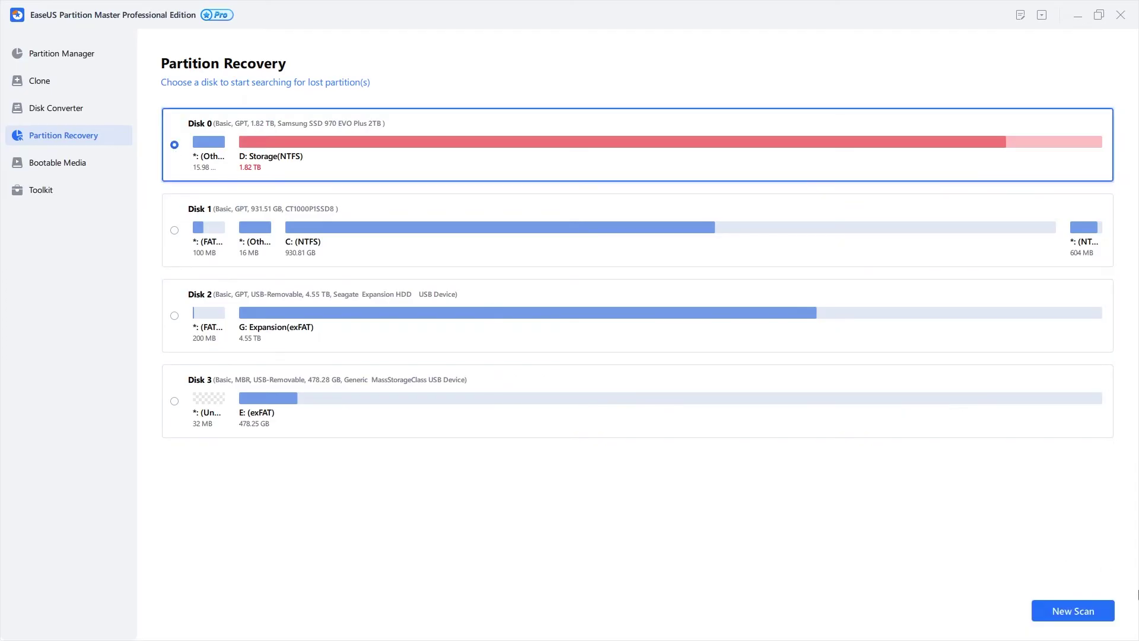
left_click(1086, 618)
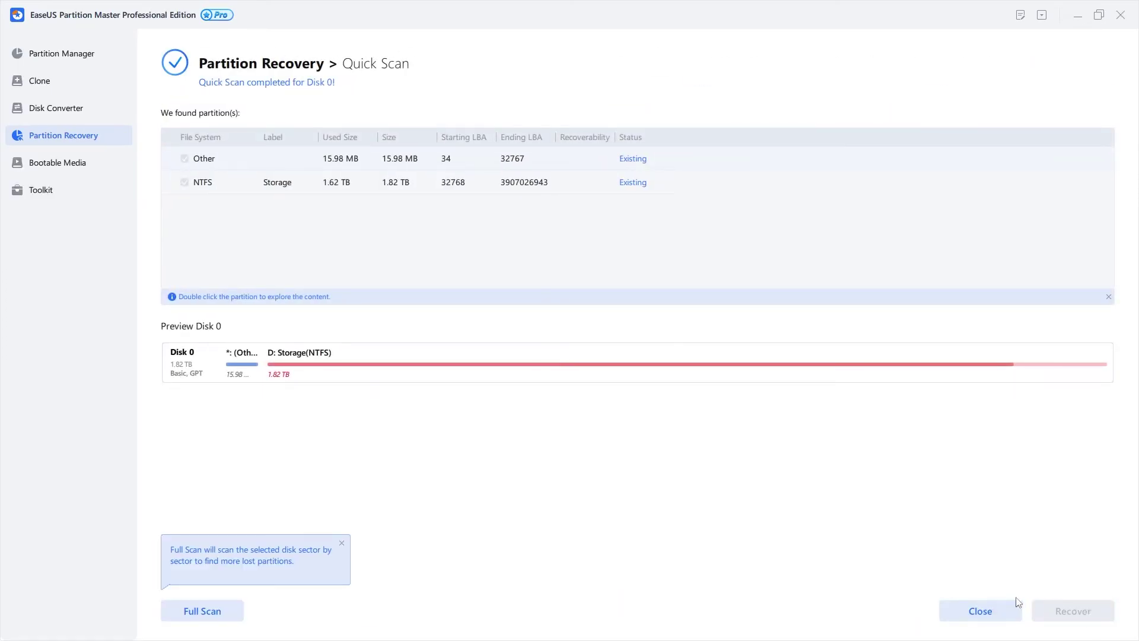
left_click(999, 614)
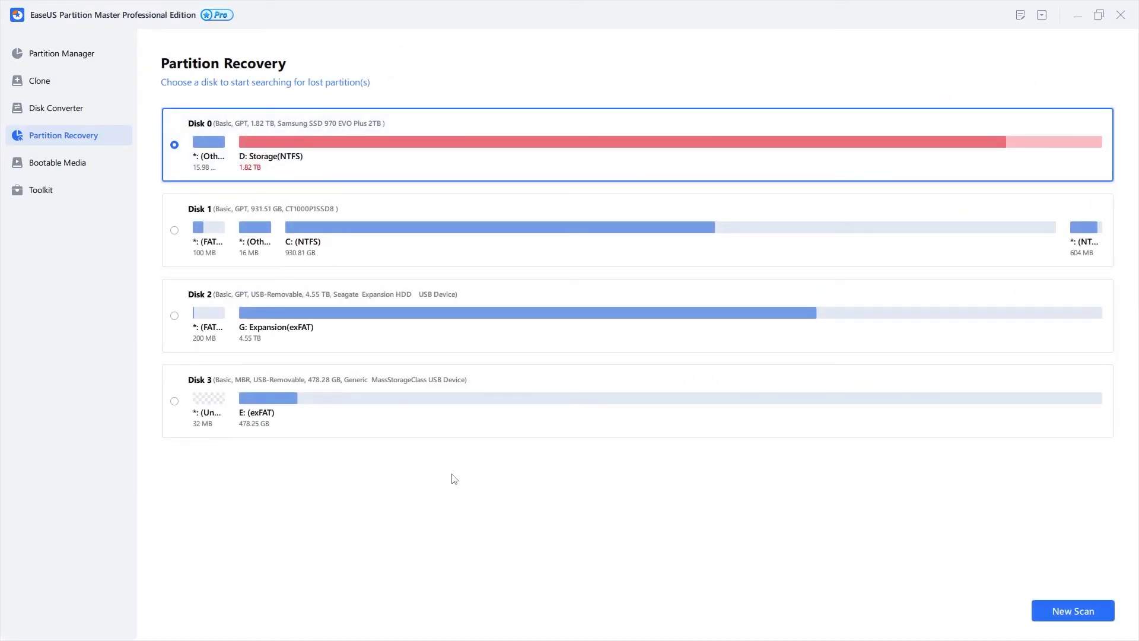
Step: In Bootable Media, select Create bootable media, then Enable Partition Master PreOS
left_click(70, 167)
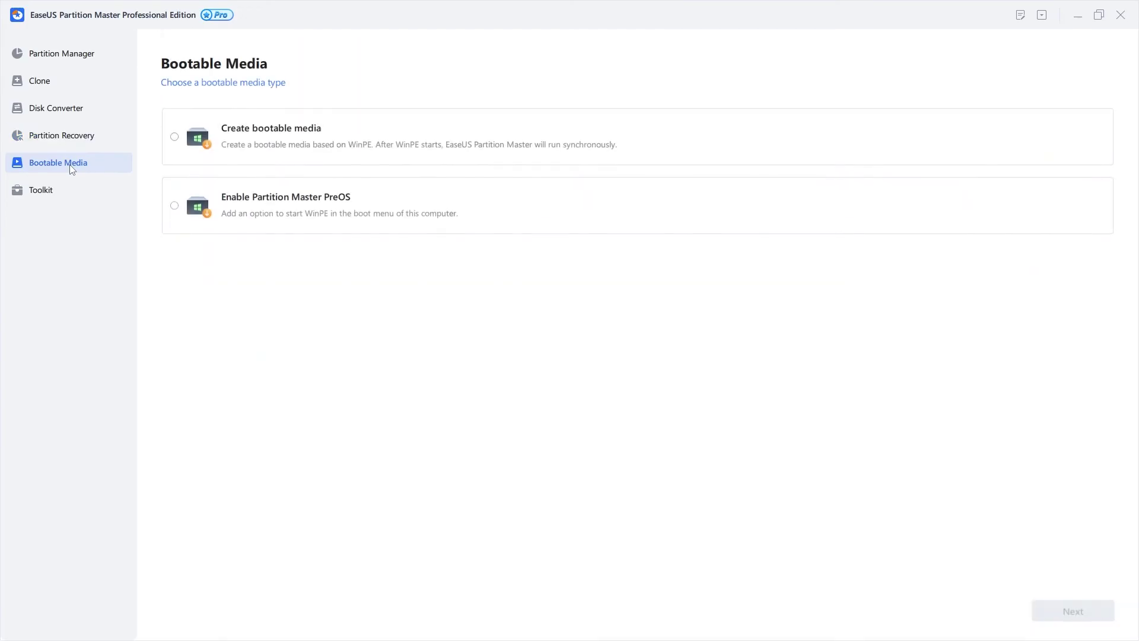
left_click(175, 138)
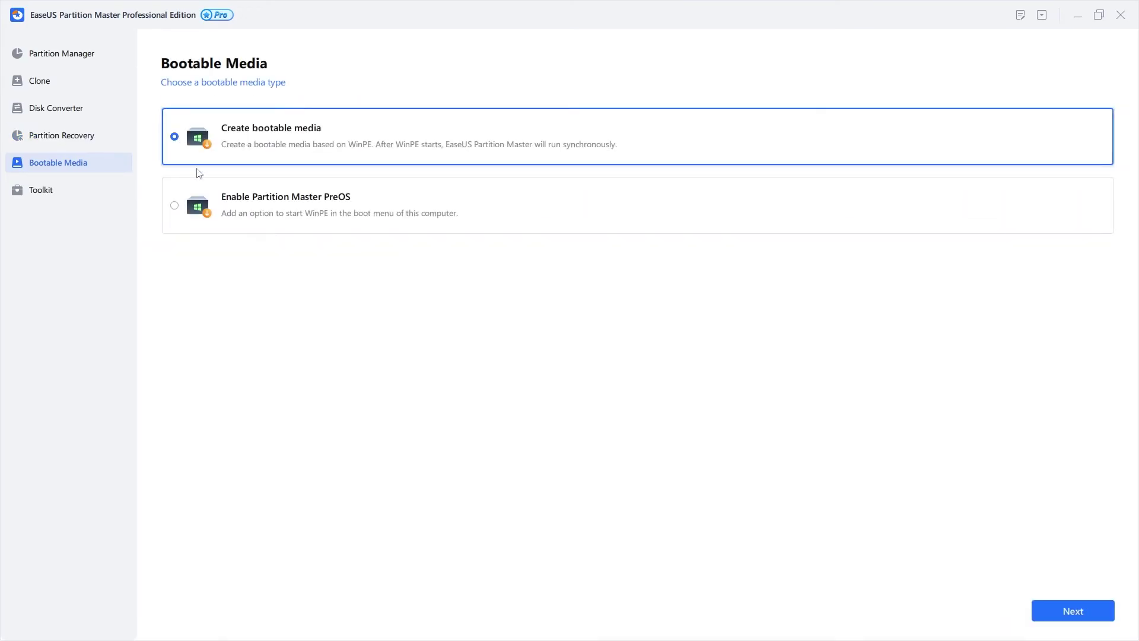
left_click(175, 208)
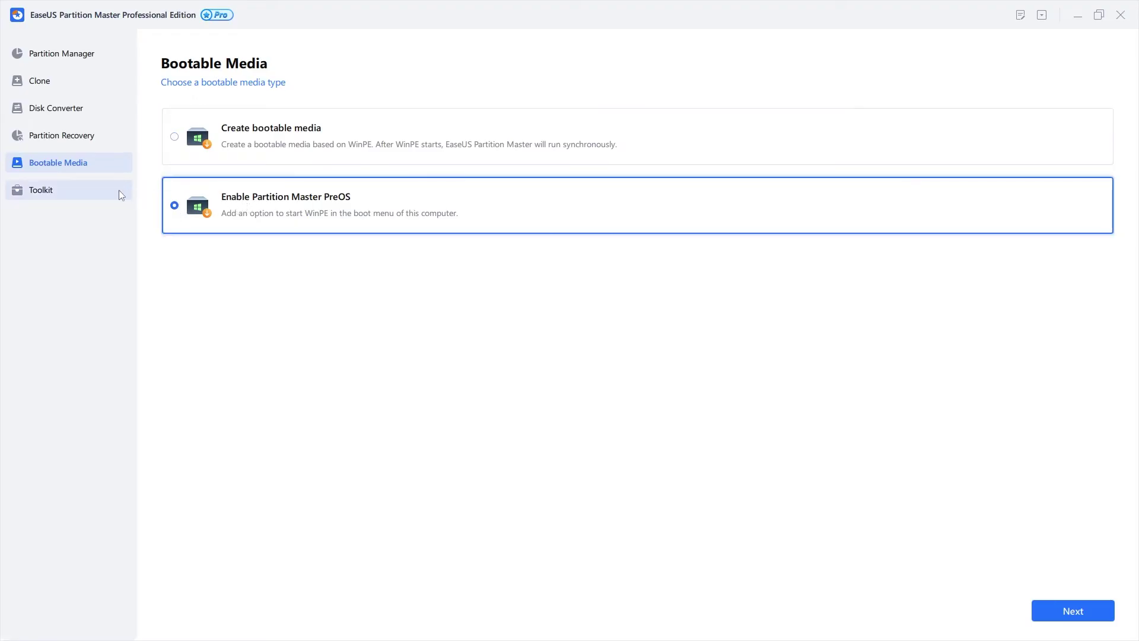
Step: Open the Toolkit page to view the 4K Alignment and Rebuild MBR tools
left_click(97, 191)
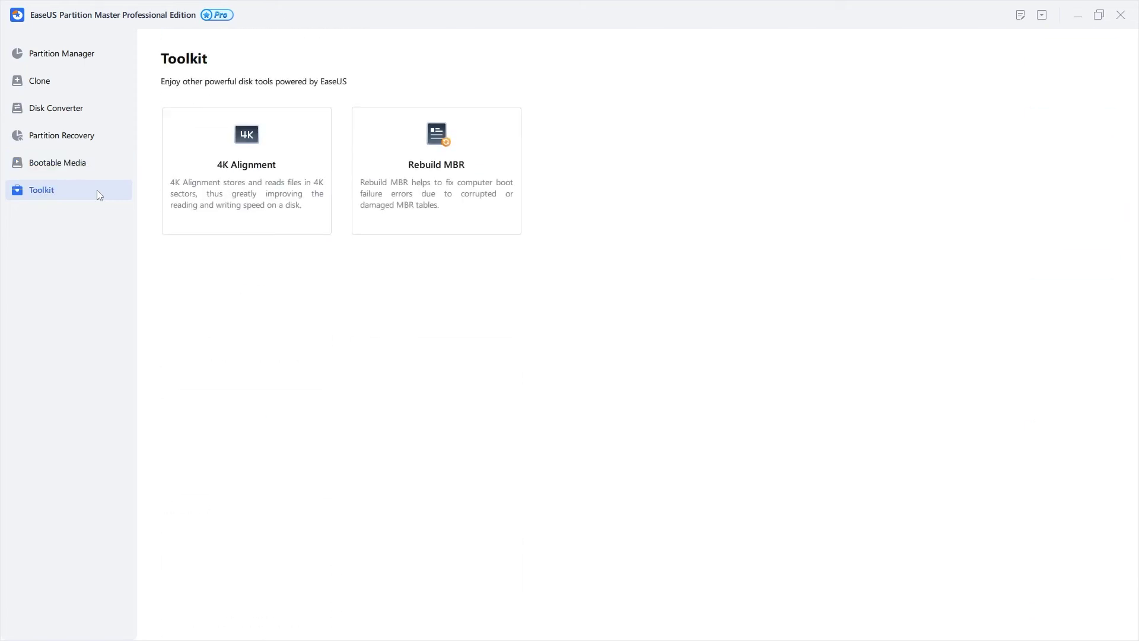